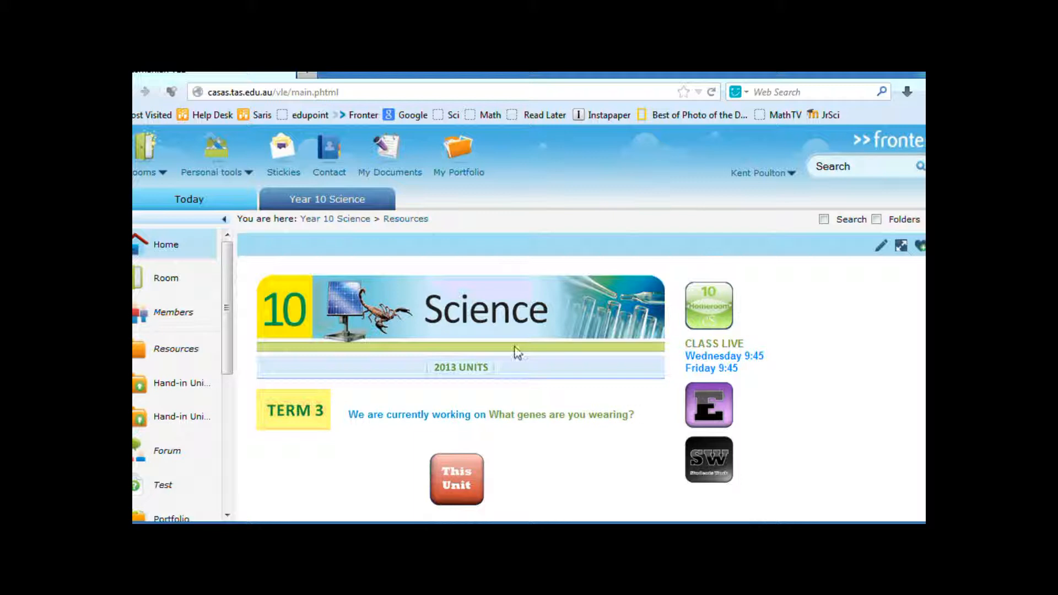
Open the "Science- What Genes are you wearing? LT 1" folder in the Unit 5 hand-ins and look through the student submissions
left_click(164, 387)
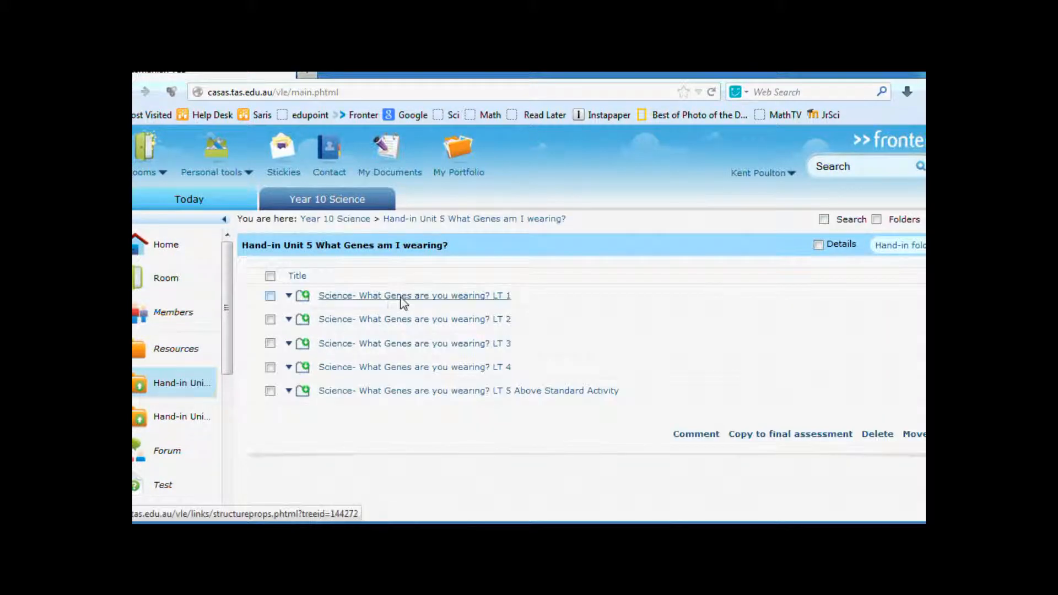
left_click(422, 297)
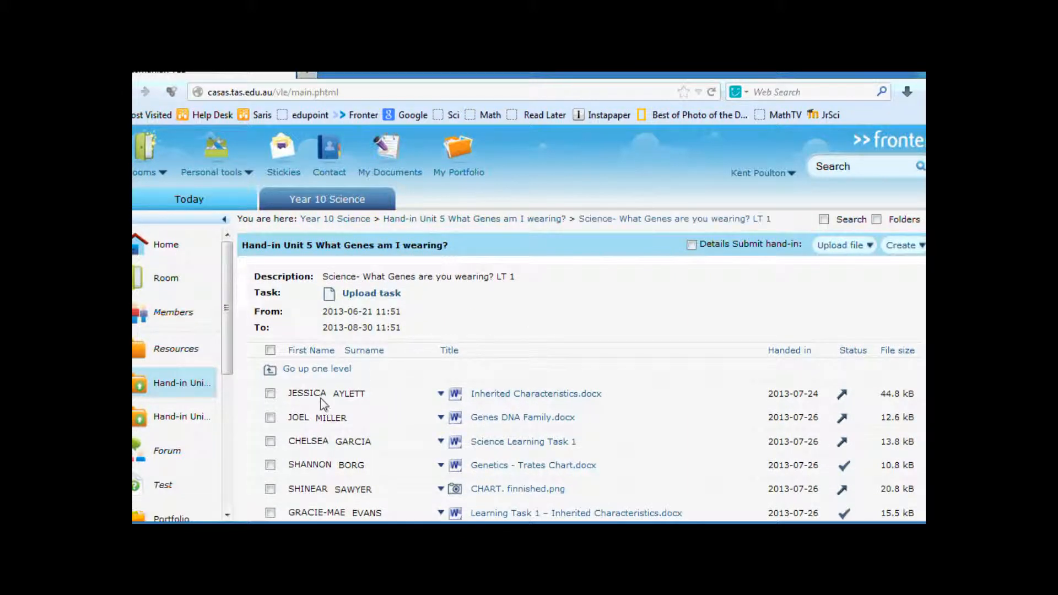
scroll(501, 311, "down", 3)
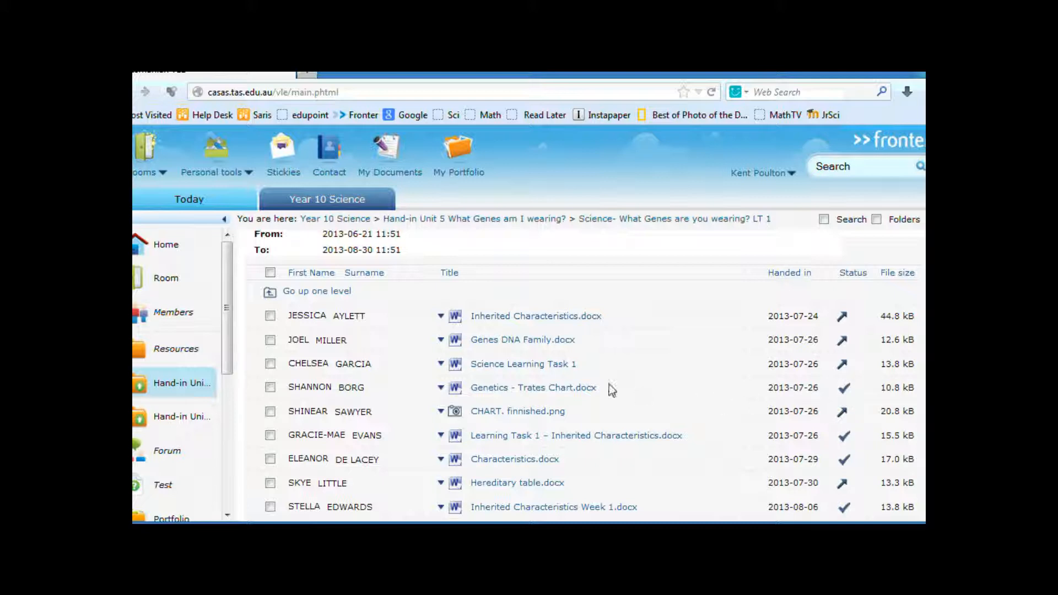
scroll(610, 385, "down", 5)
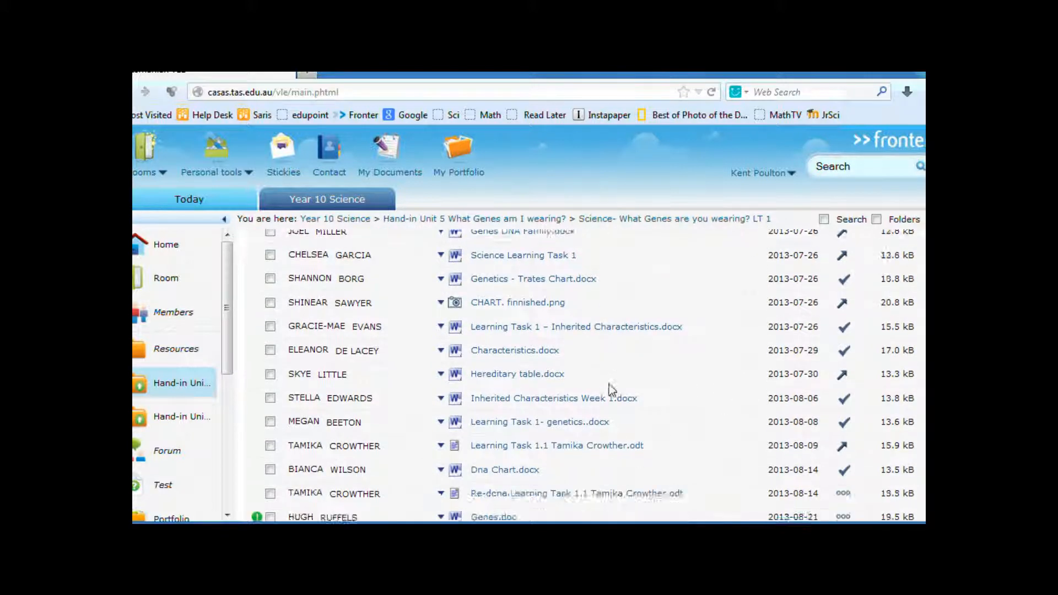
scroll(606, 382, "down", 3)
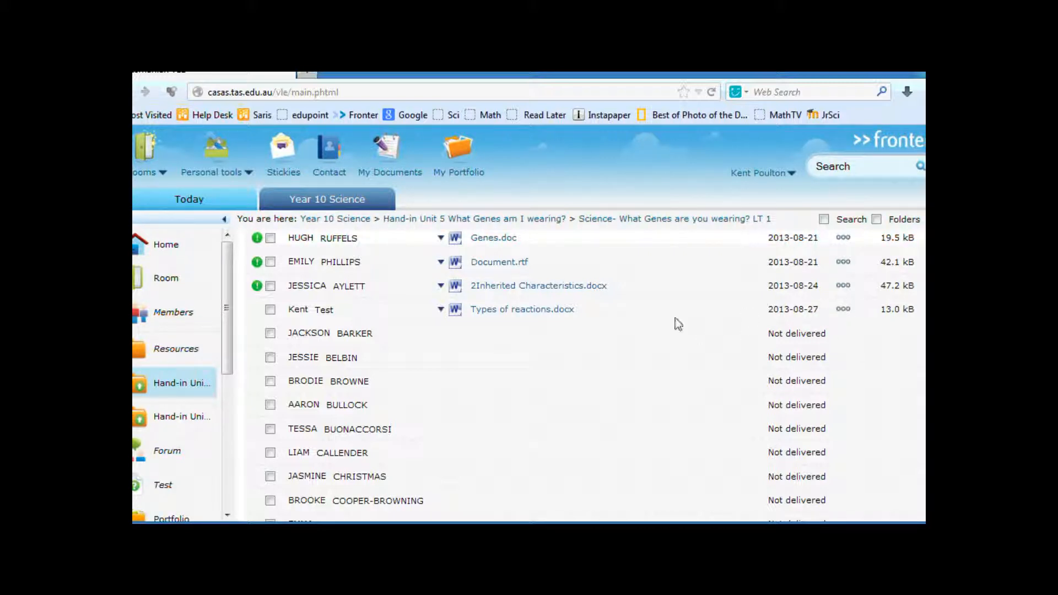
Bring up the comment form for the test student's Types of reactions.docx and open the hand-in in Word for commenting
left_click(440, 311)
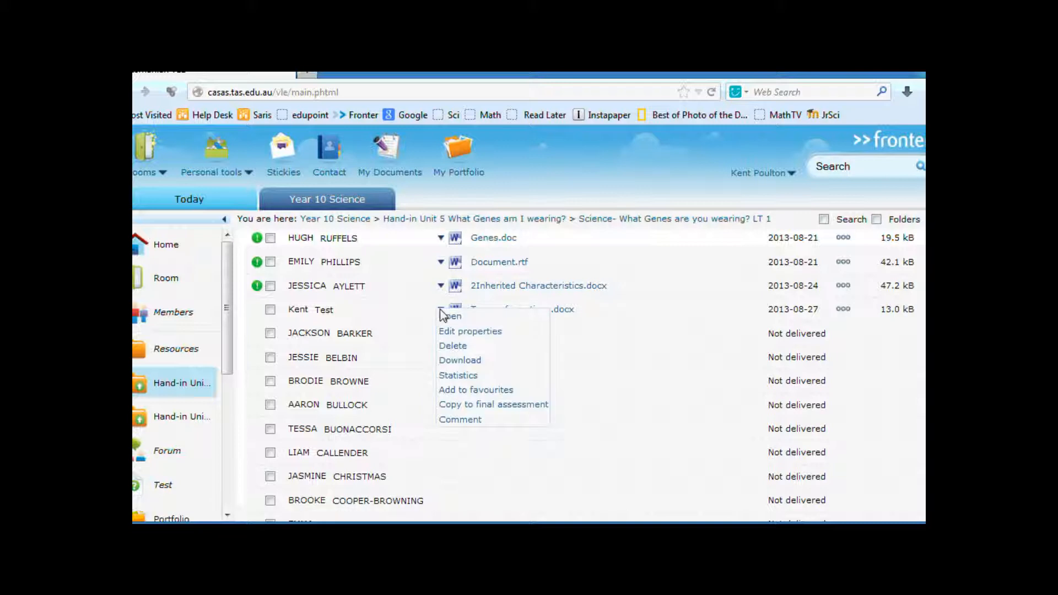
left_click(460, 421)
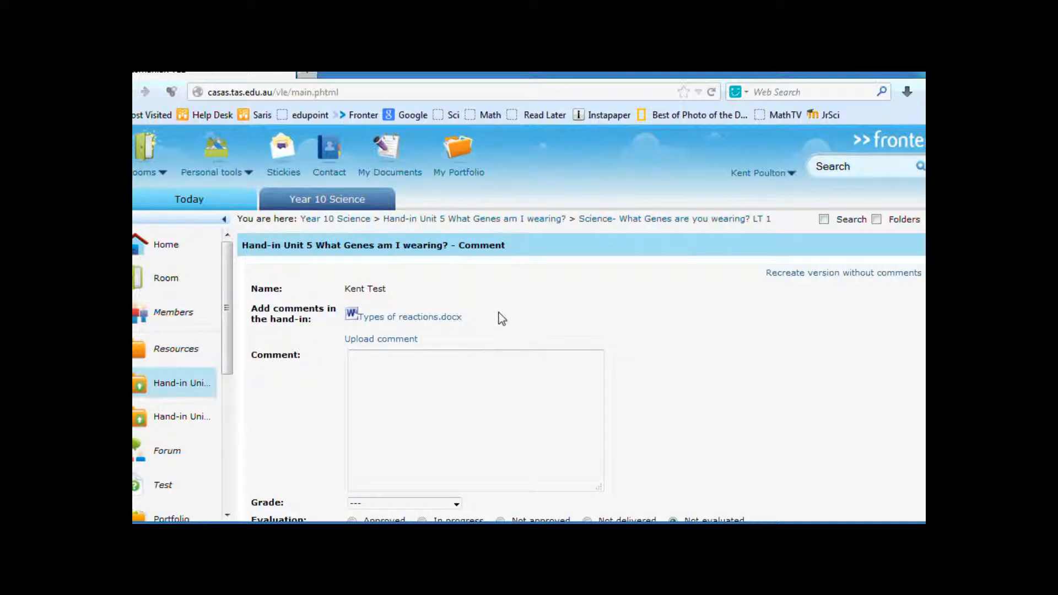
scroll(499, 311, "down", 2)
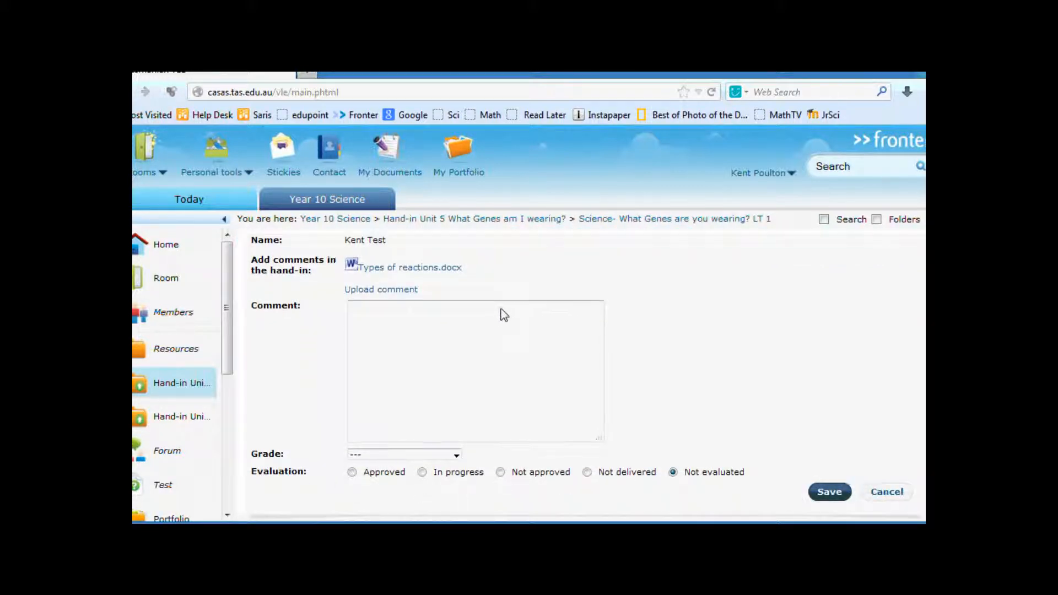
left_click(392, 268)
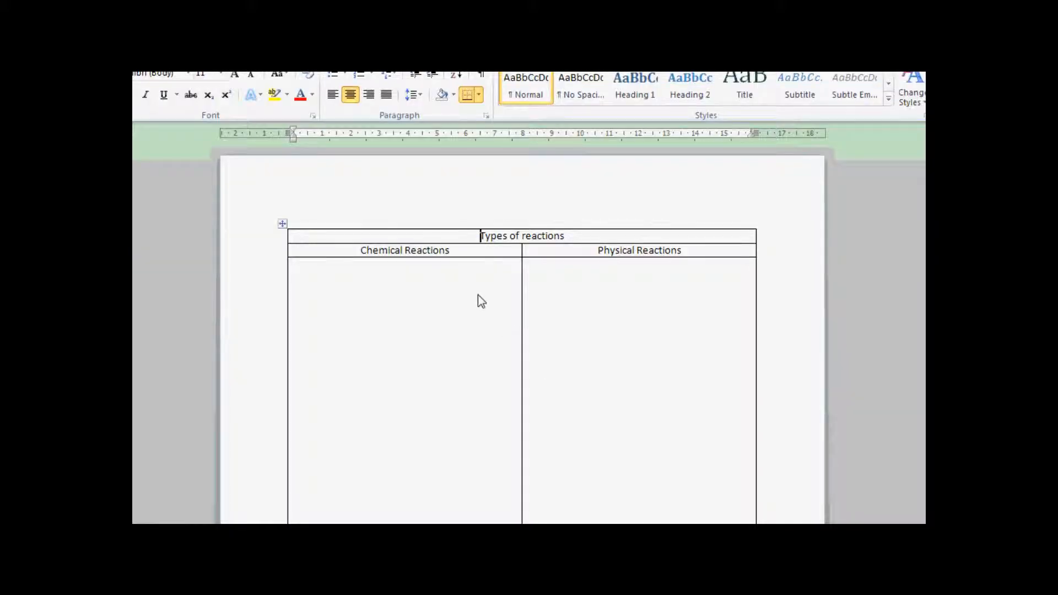
Add the feedback "Excellent work keep it up." below the reactions table
scroll(465, 290, "down", 1)
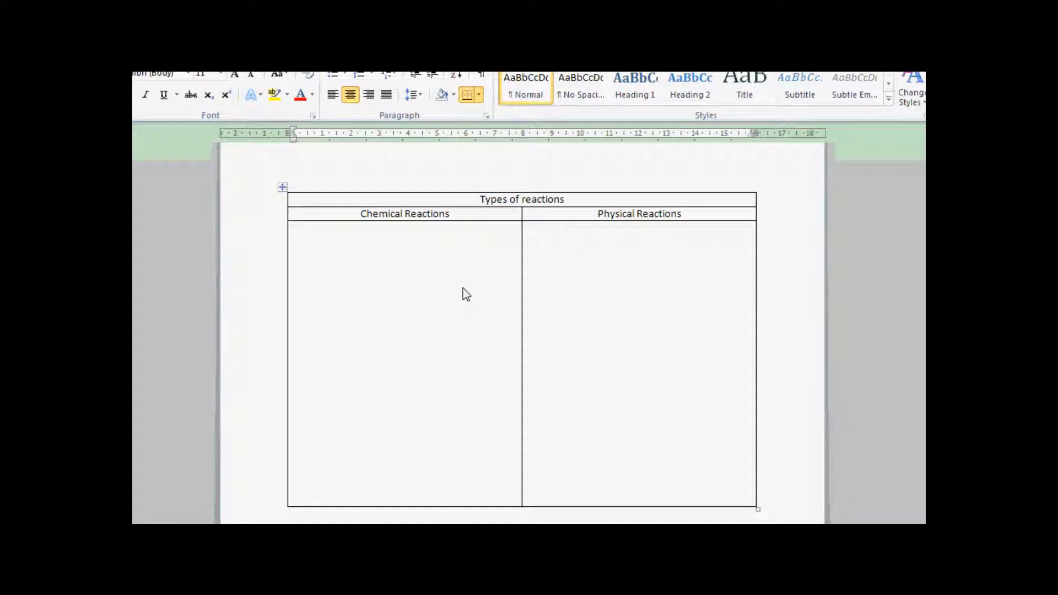
scroll(406, 331, "down", 2)
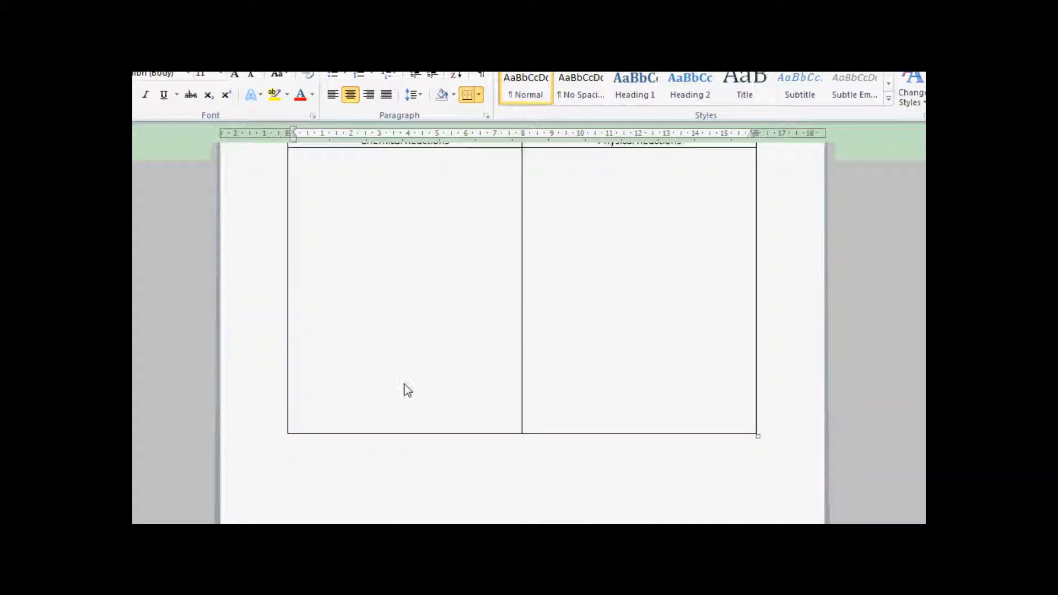
scroll(428, 373, "down", 2)
left_click(349, 375)
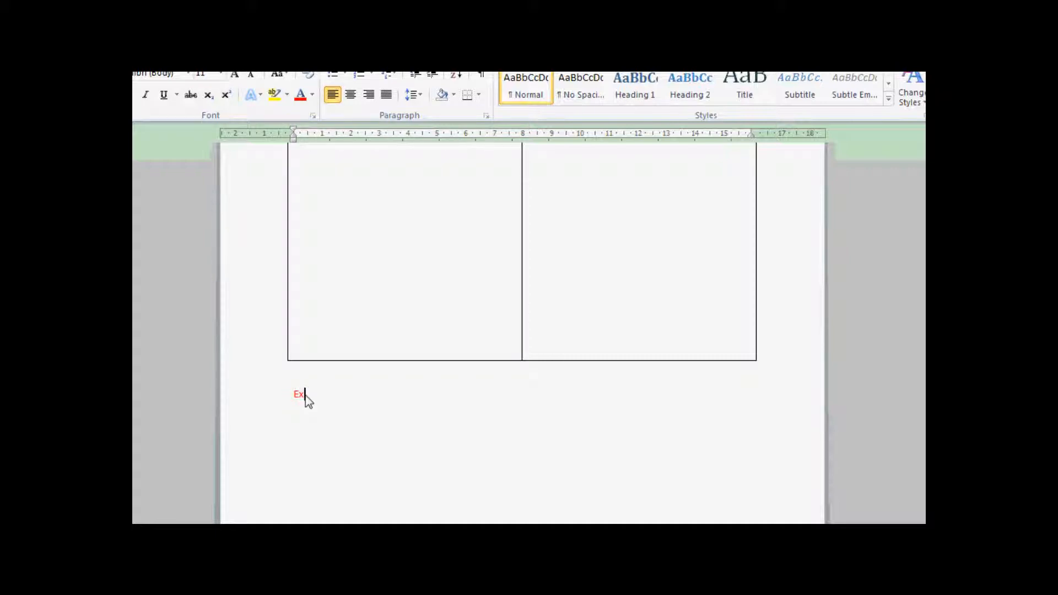
type("work keep it up.")
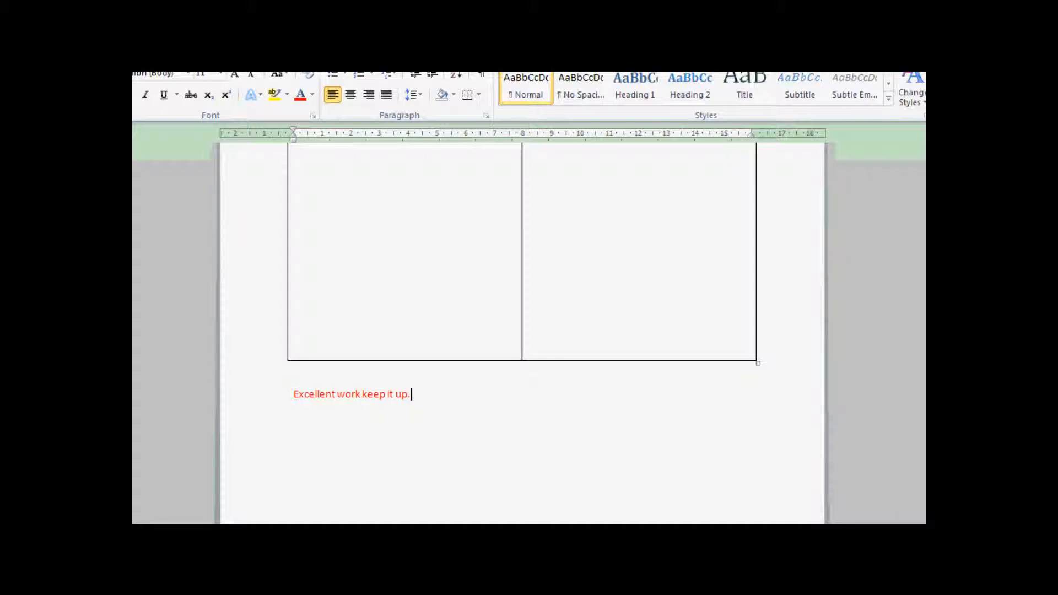
Close the commented document, save its changes and acknowledge the file transfer to Fronter
key("alt+F4")
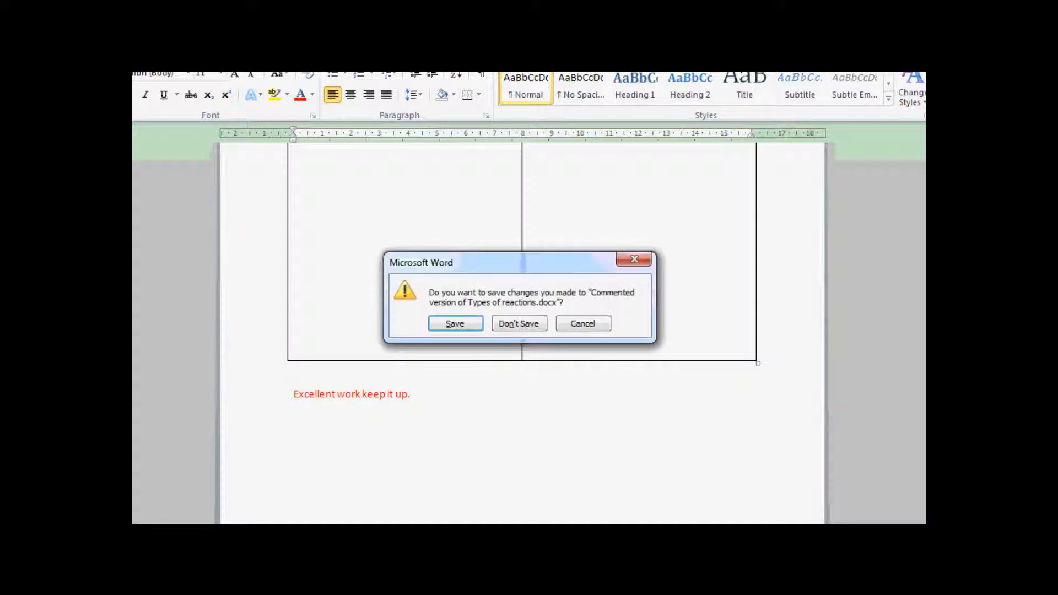
left_click(455, 325)
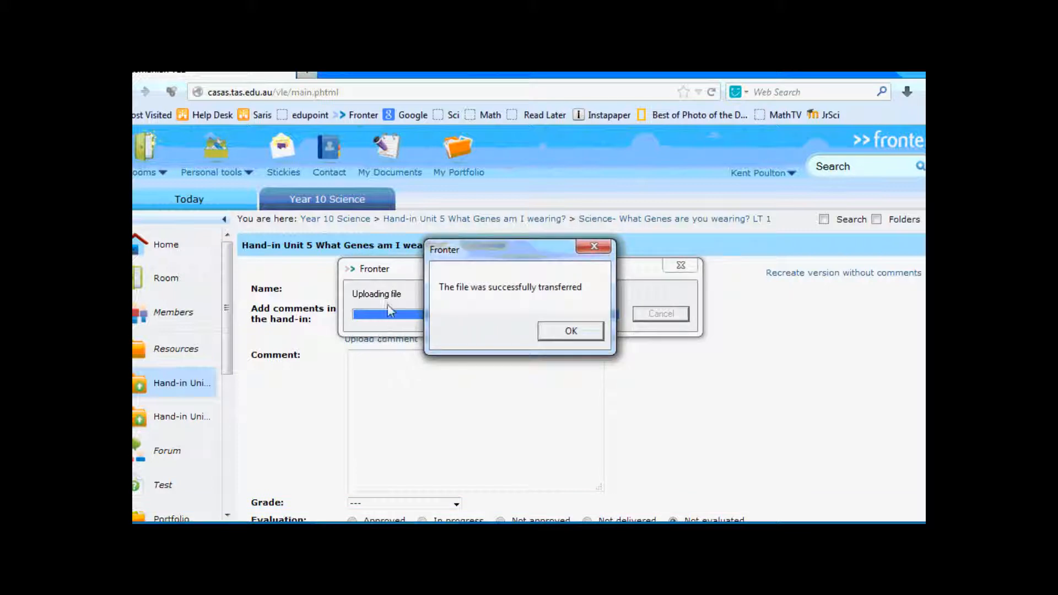
left_click(571, 331)
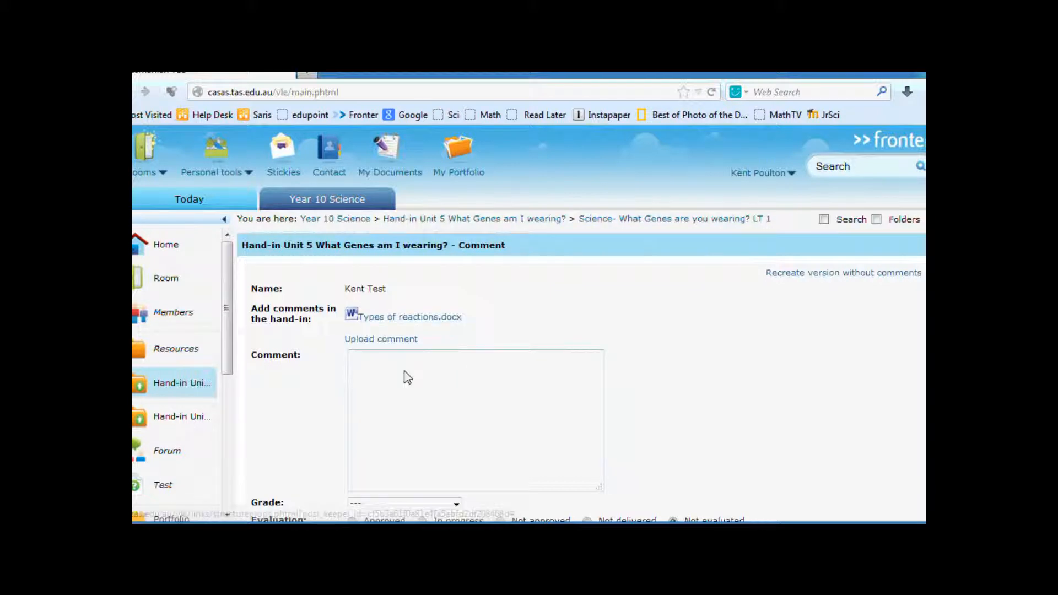
Fill in the assessment with the comment "good work keep it up", grade At standard and evaluation Approved, and save it
left_click(359, 372)
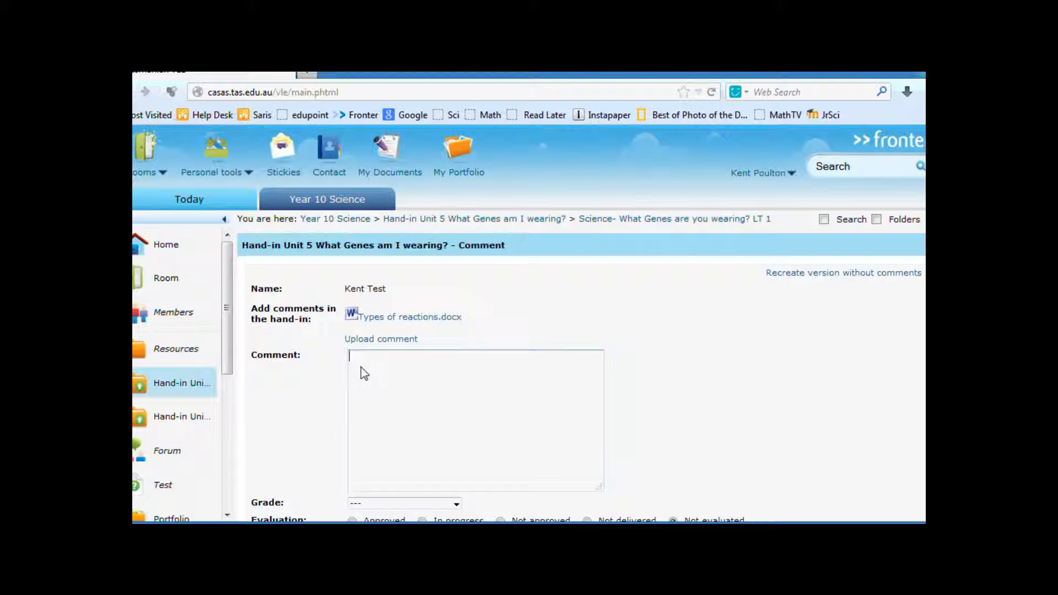
type("good work keep it up")
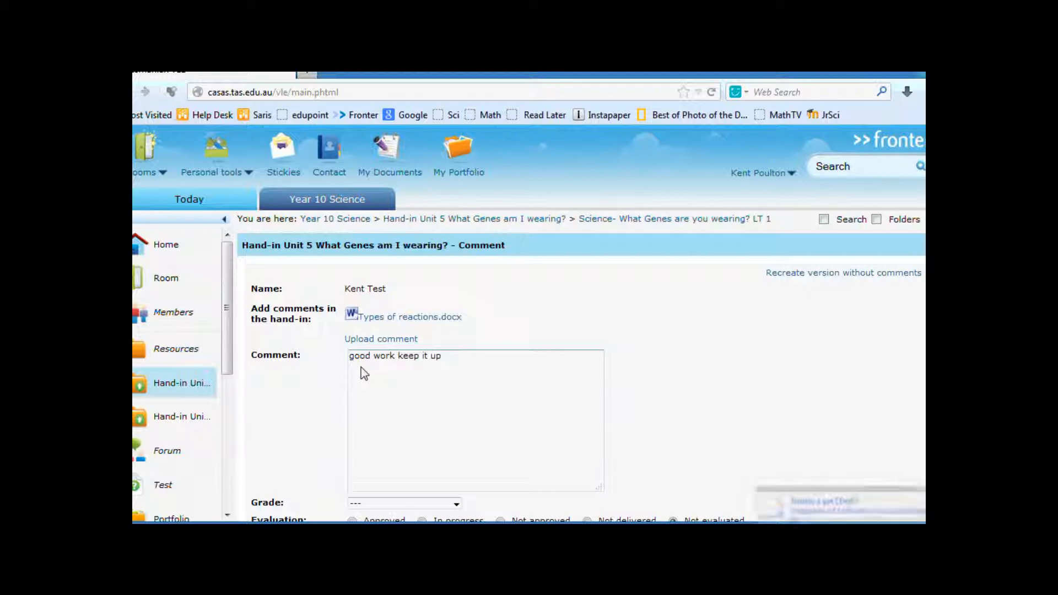
scroll(409, 392, "down", 2)
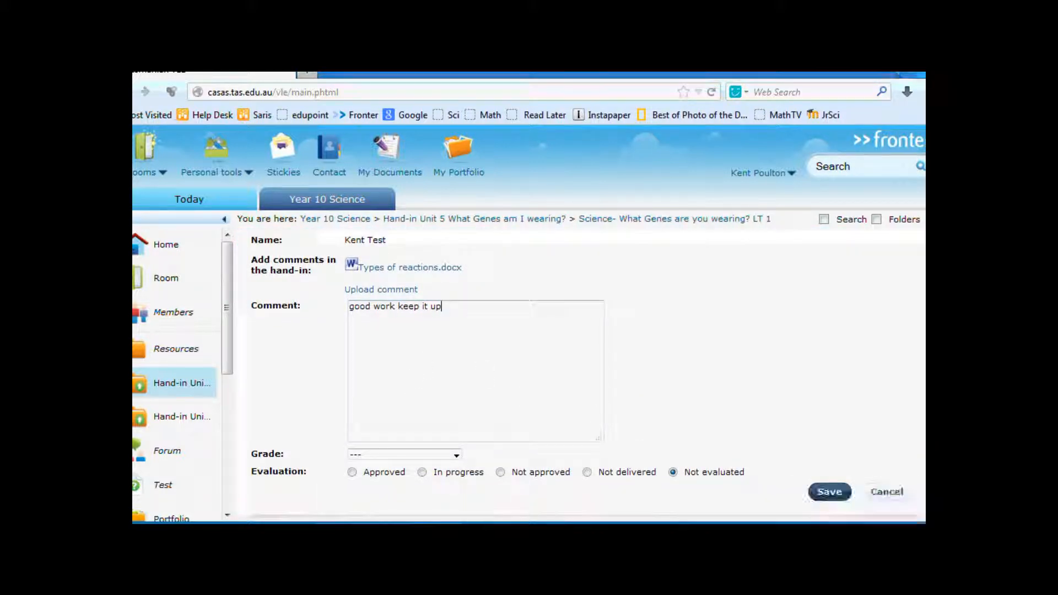
left_click(456, 455)
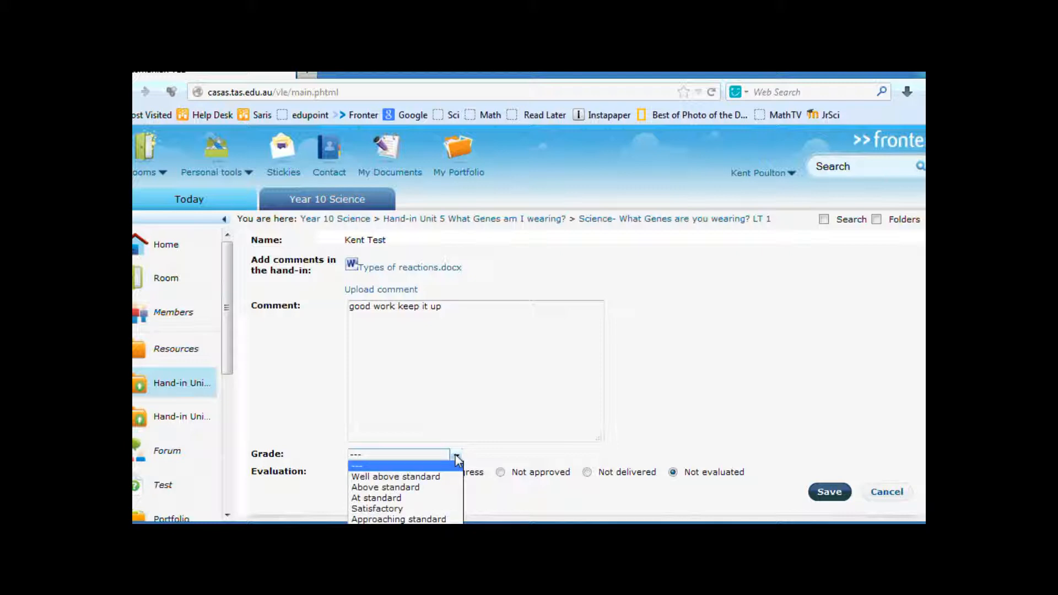
left_click(399, 498)
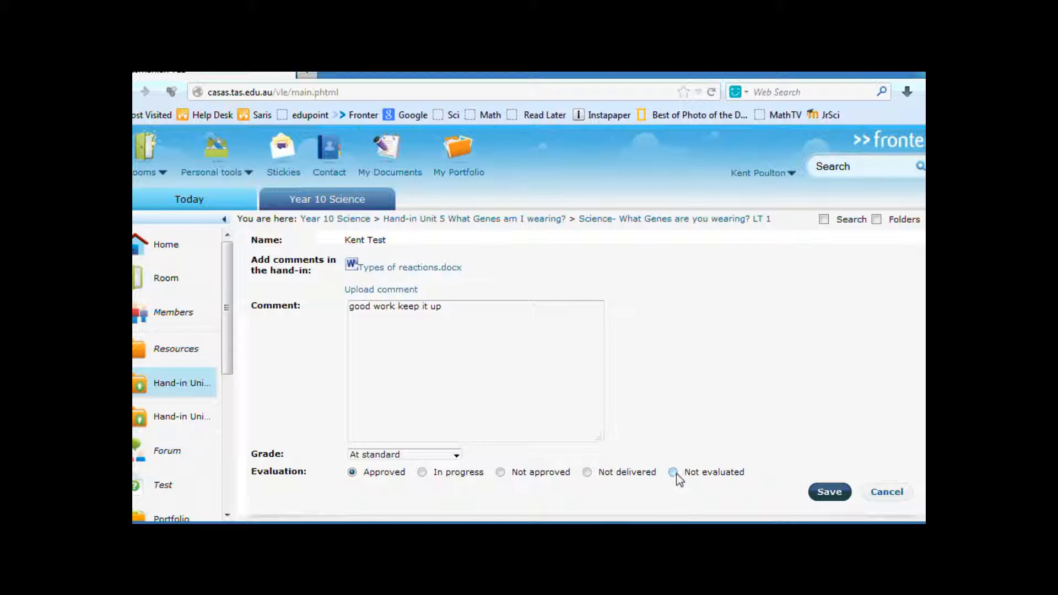
left_click(829, 492)
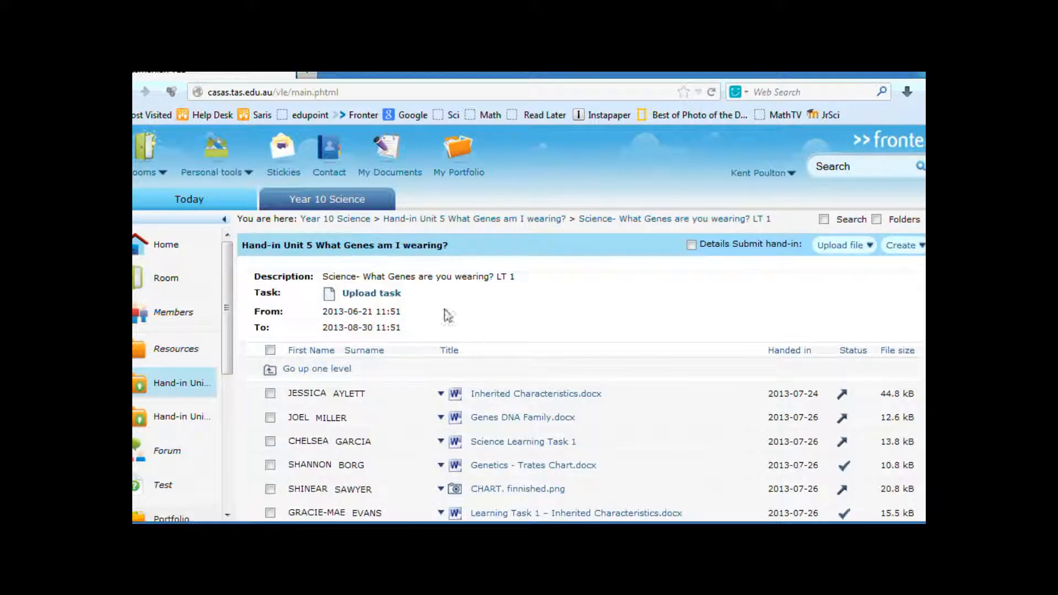
Reopen the comment form for the test student's Types of reactions.docx from the submissions list
scroll(459, 323, "down", 5)
scroll(459, 325, "down", 3)
left_click(440, 387)
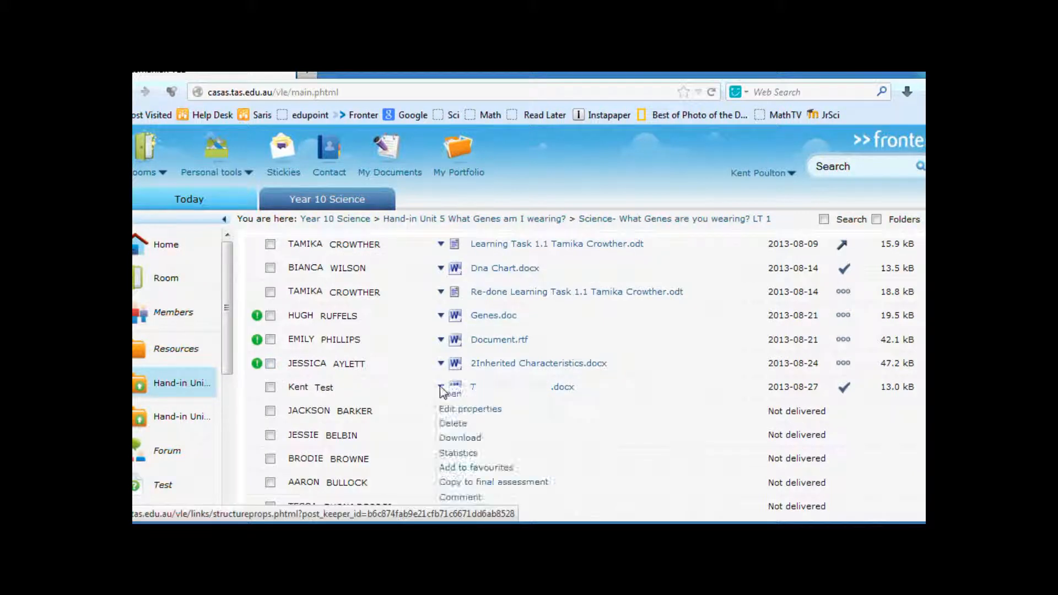
left_click(456, 497)
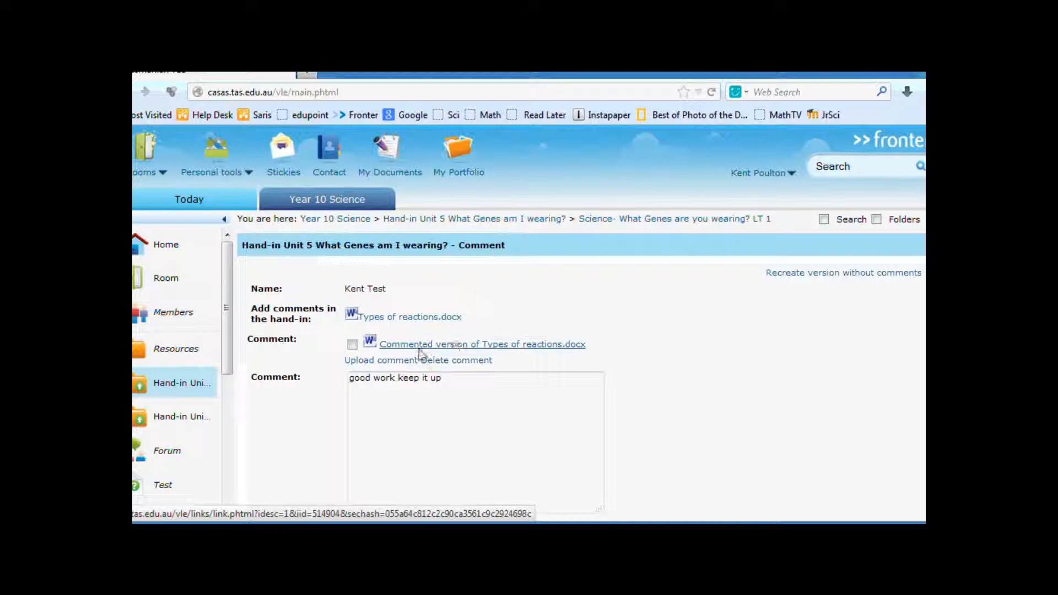
Open "Commented version of Types of reactions.docx" in Word, check the feedback below the table, and return to Fronter
left_click(447, 345)
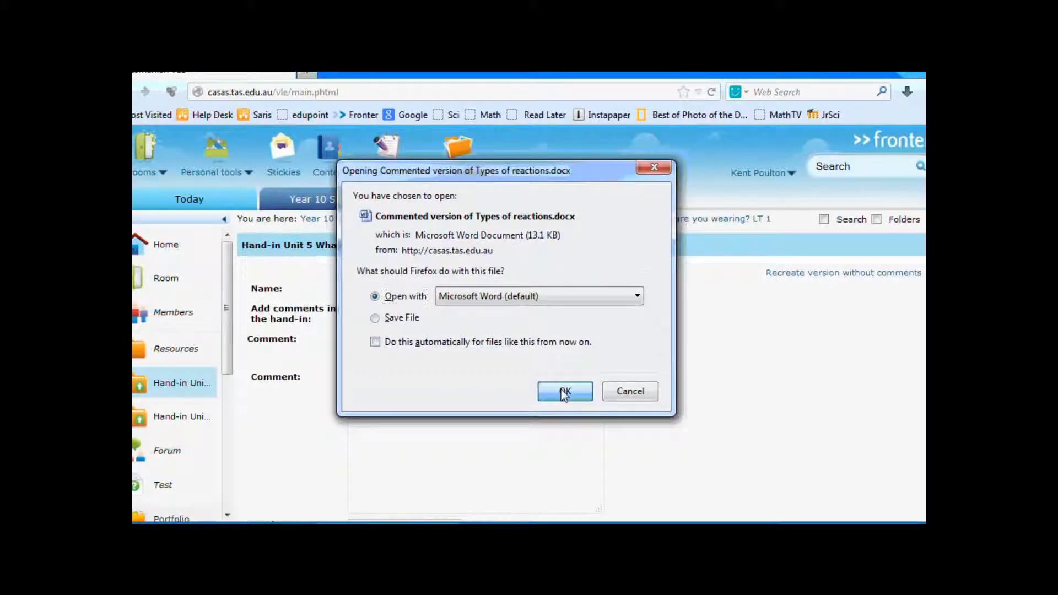
left_click(562, 391)
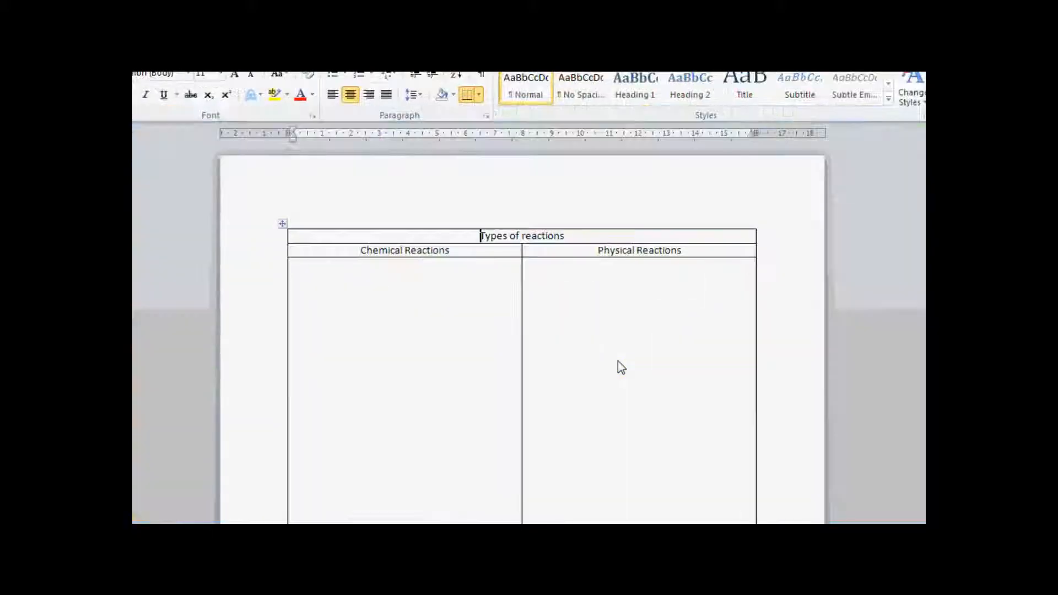
scroll(584, 362, "down", 5)
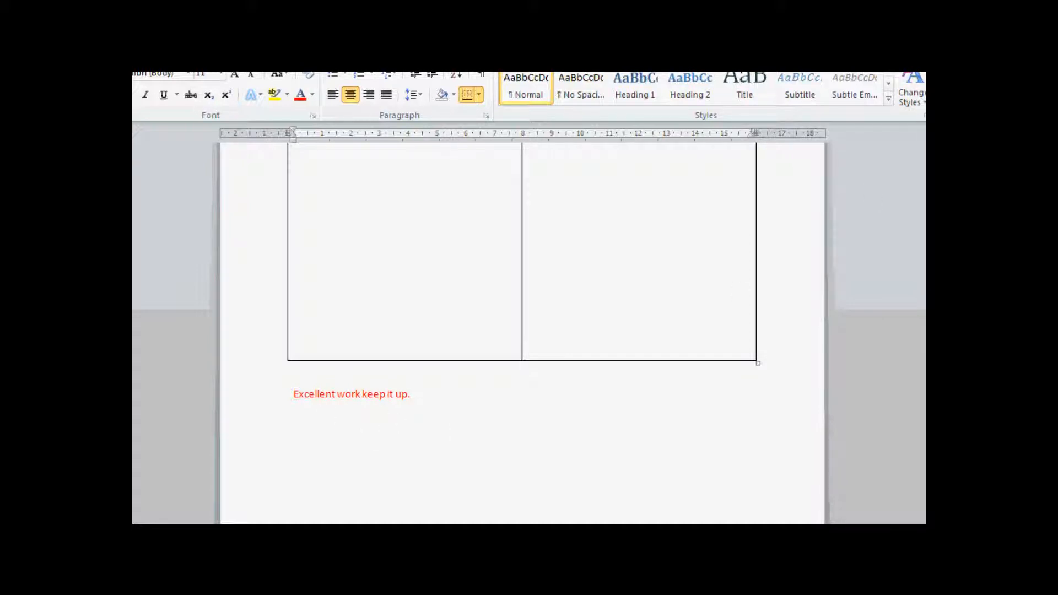
key("alt+Tab")
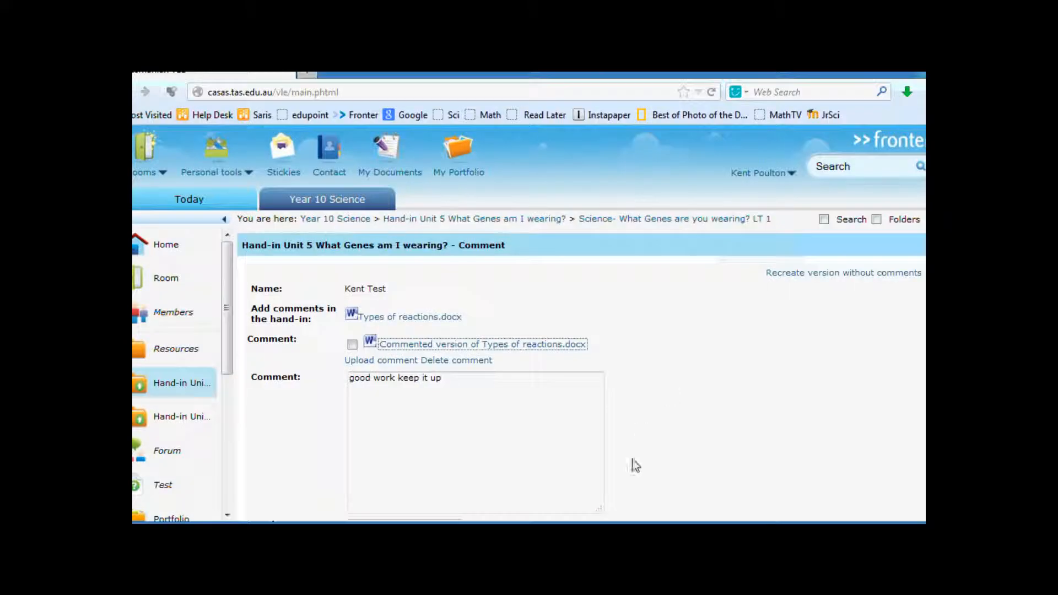
Review the grade and evaluation on the comment form and save the form again
scroll(638, 380, "down", 2)
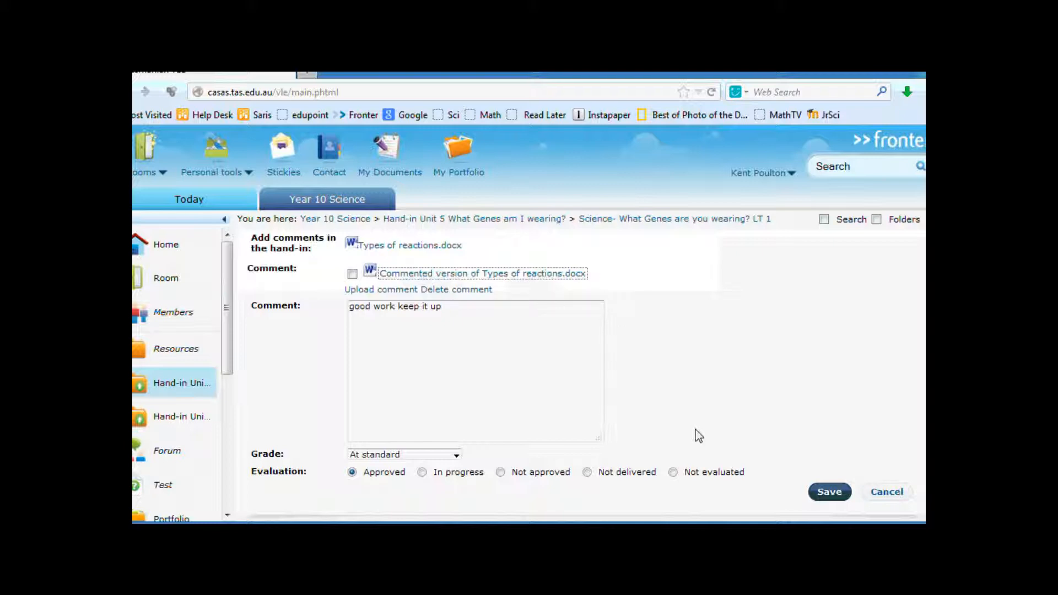
left_click(826, 493)
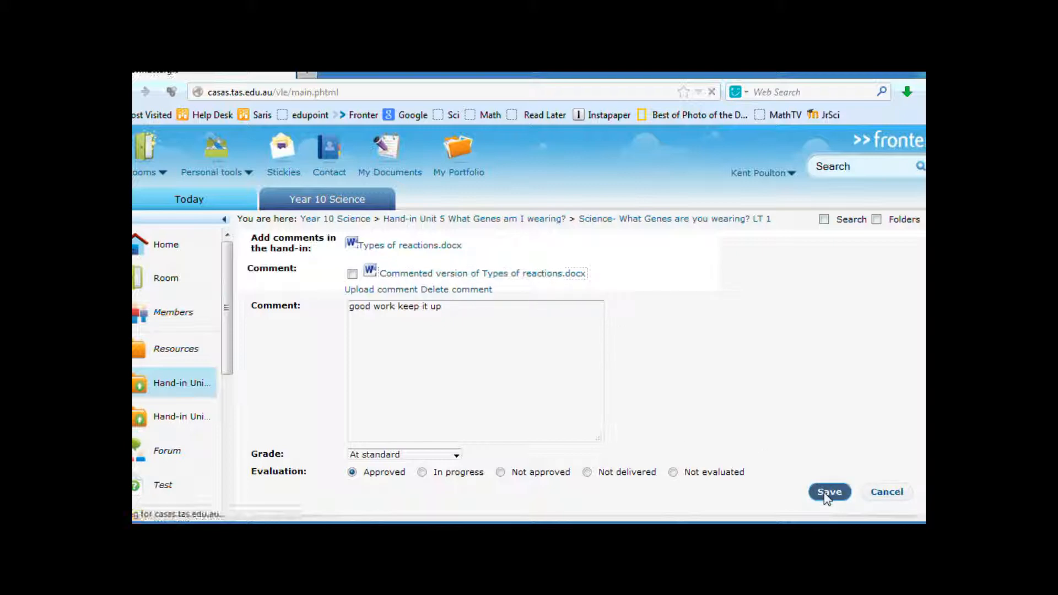